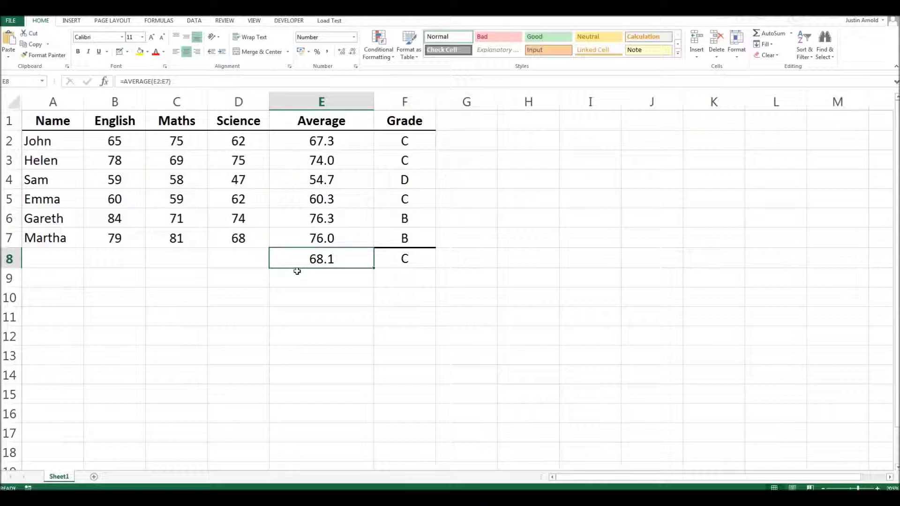
Inspect the IF grade formula, John's average in E2 and the cells around the overall average.
{"action": "left_click", "coordinate": [299, 254]}
{"action": "left_click", "coordinate": [394, 257]}
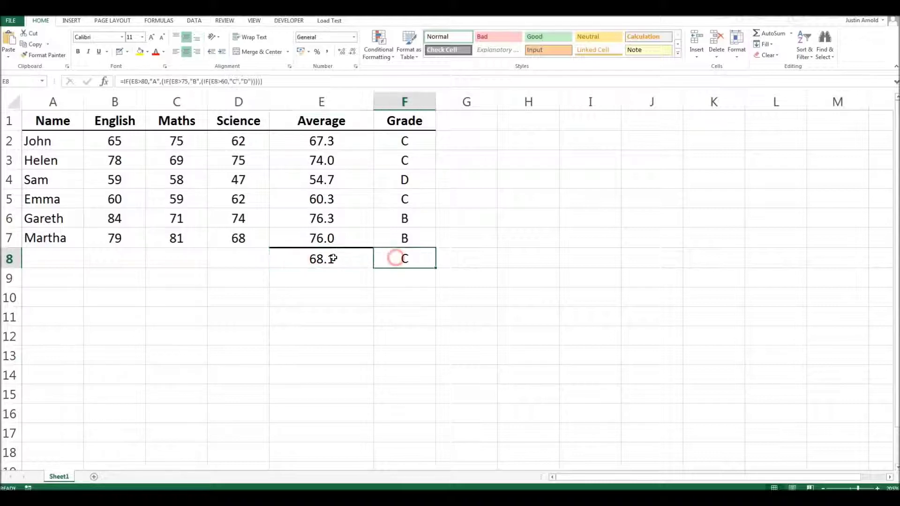
{"action": "left_click", "coordinate": [330, 259]}
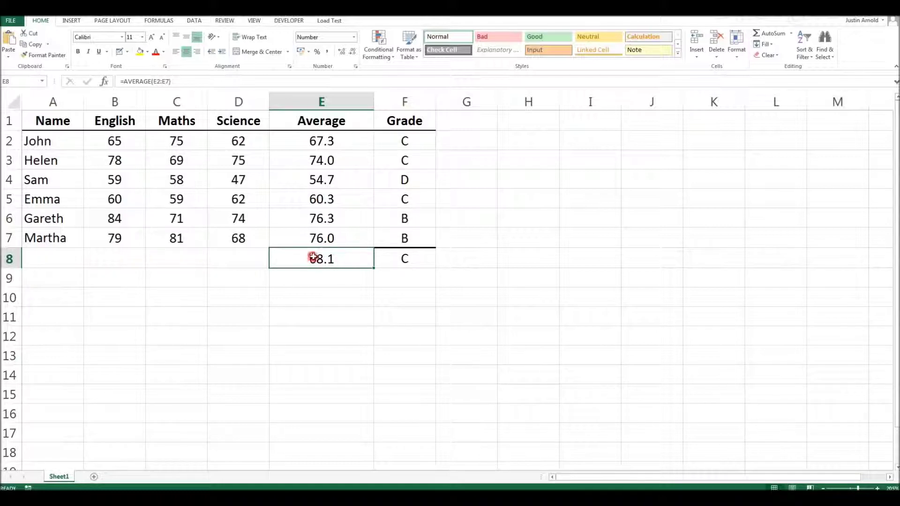
{"action": "left_click", "coordinate": [323, 304]}
{"action": "left_click", "coordinate": [321, 257]}
{"action": "left_click", "coordinate": [323, 139]}
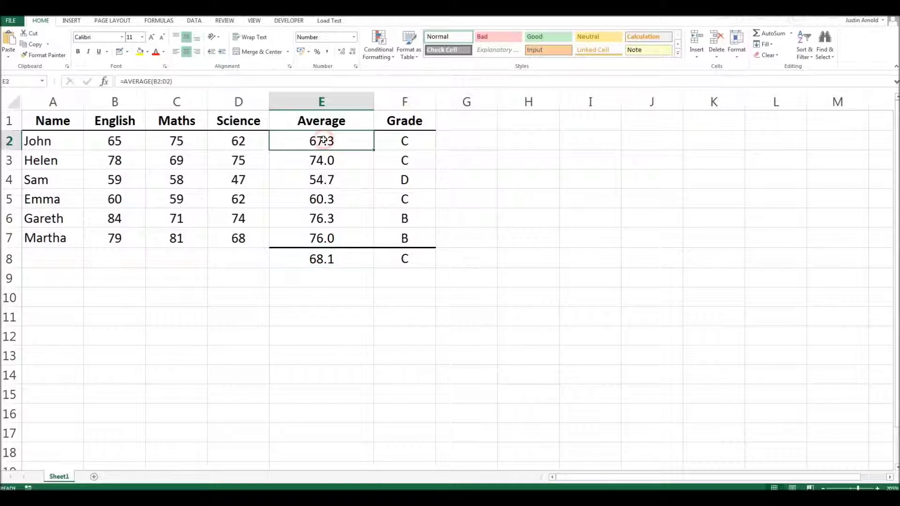
{"action": "left_click", "coordinate": [342, 260]}
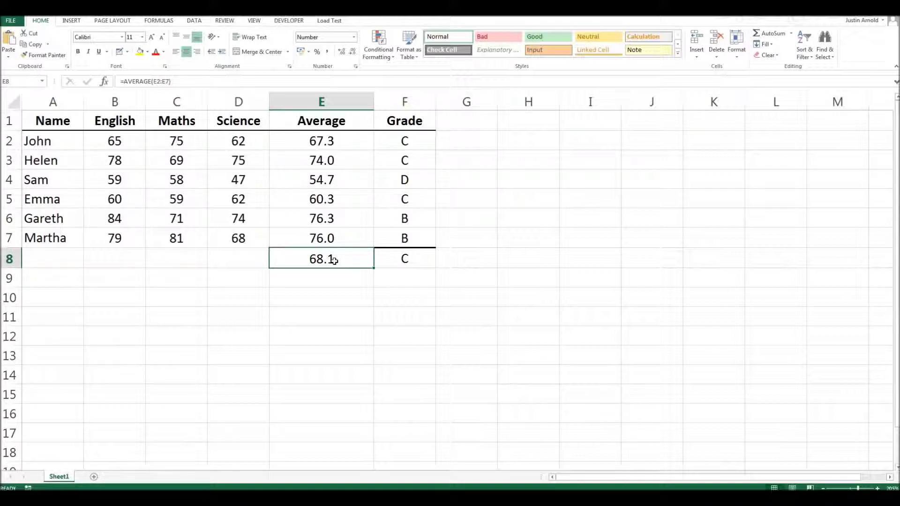
{"action": "left_click", "coordinate": [335, 290]}
Name cell E8, the overall average 68.1, AverageGrade via the Name Box.
{"action": "left_click", "coordinate": [292, 257]}
{"action": "left_click", "coordinate": [21, 82]}
{"action": "key", "text": "BackSpace"}
{"action": "type", "text": "Aveage"}
{"action": "key", "text": "BackSpace"}
{"action": "key", "text": "BackSpace"}
{"action": "key", "text": "BackSpace"}
{"action": "type", "text": "rageGrade"}
{"action": "key", "text": "Return"}
{"action": "left_click", "coordinate": [321, 239]}
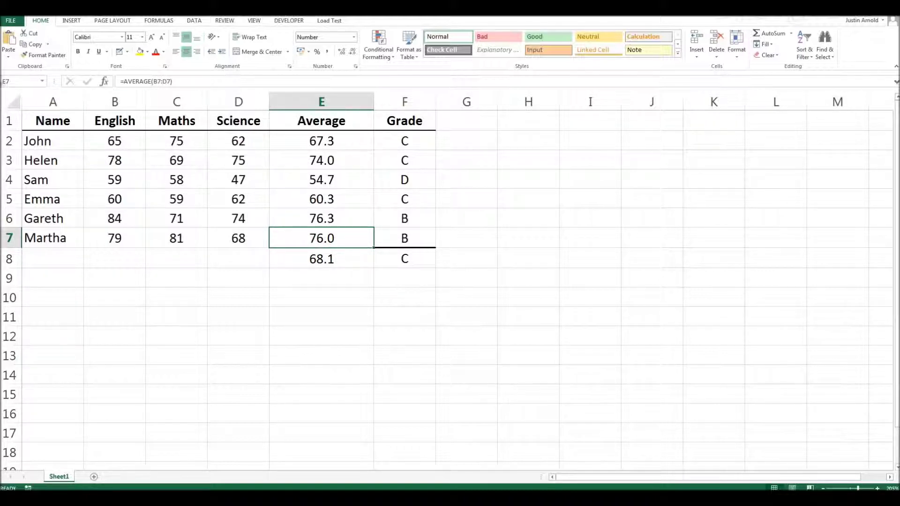
{"action": "left_click", "coordinate": [332, 263]}
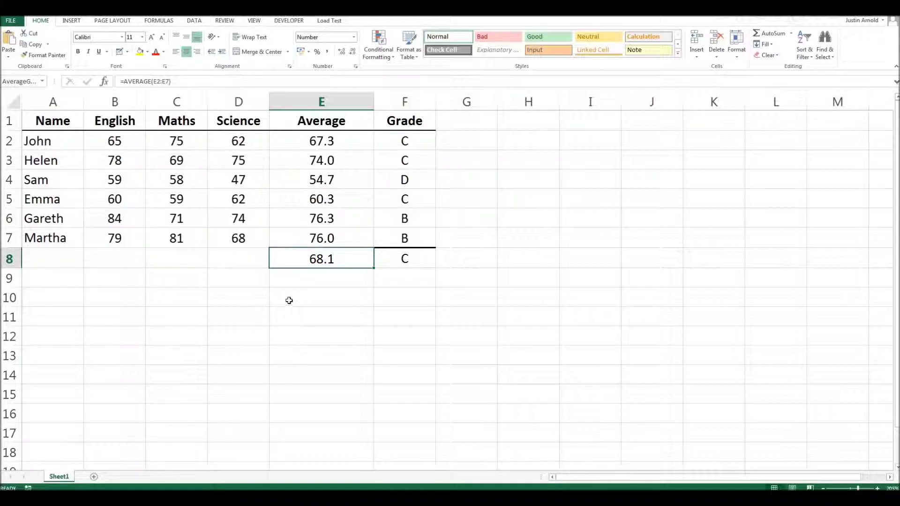
{"action": "left_click", "coordinate": [508, 159]}
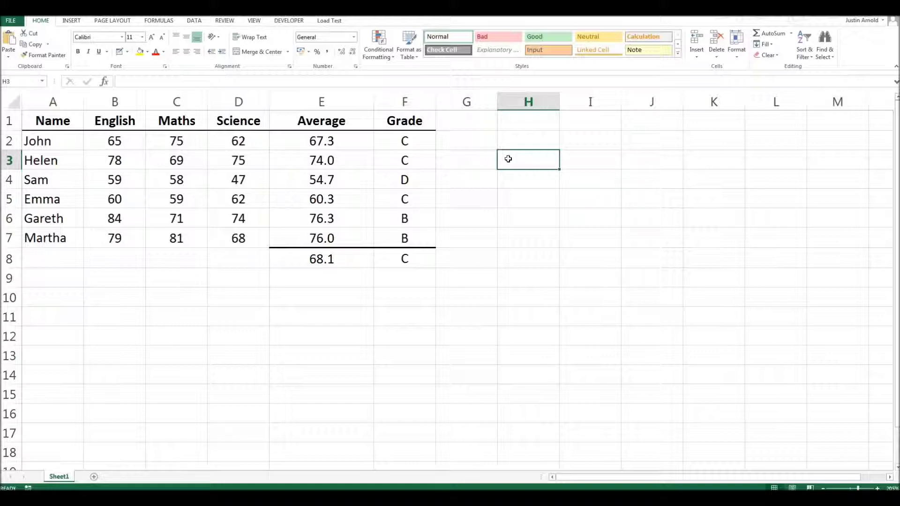
Enter ="Average Grade is "&AverageGrade in H3 to show 'Average Grade is 68.1111111111111'.
{"action": "type", "text": "="}
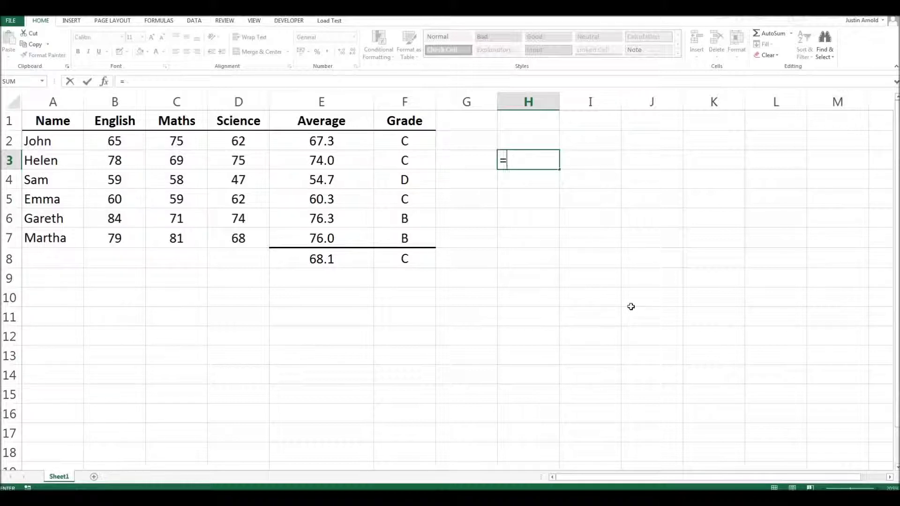
{"action": "type", "text": "\"Average "}
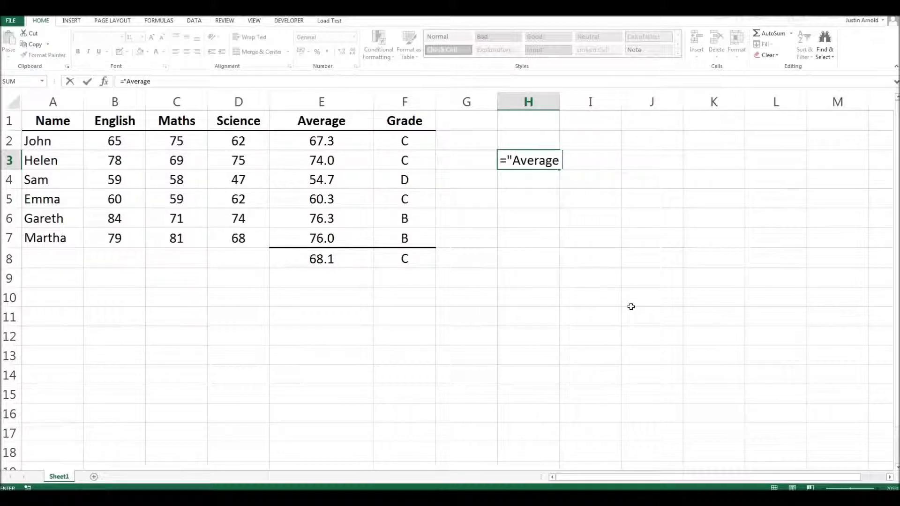
{"action": "type", "text": "Grade"}
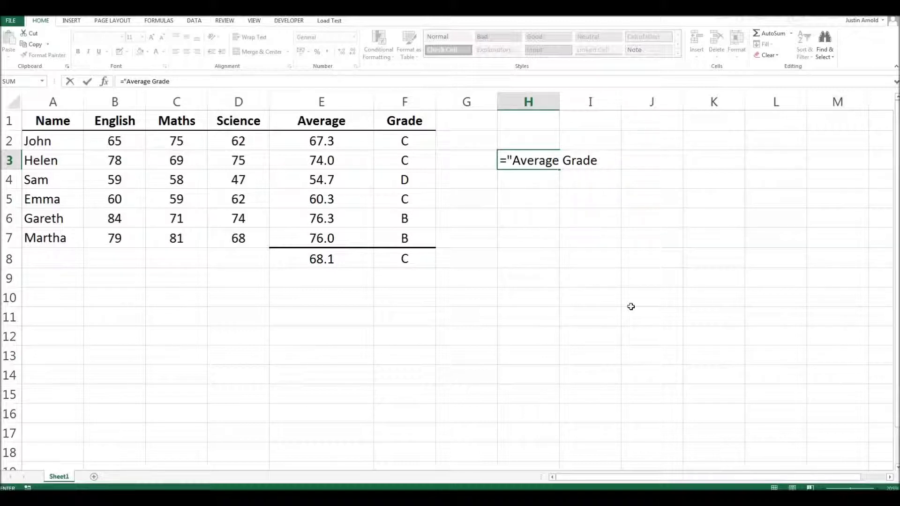
{"action": "type", "text": " is \""}
{"action": "type", "text": "&"}
{"action": "type", "text": "Ave"}
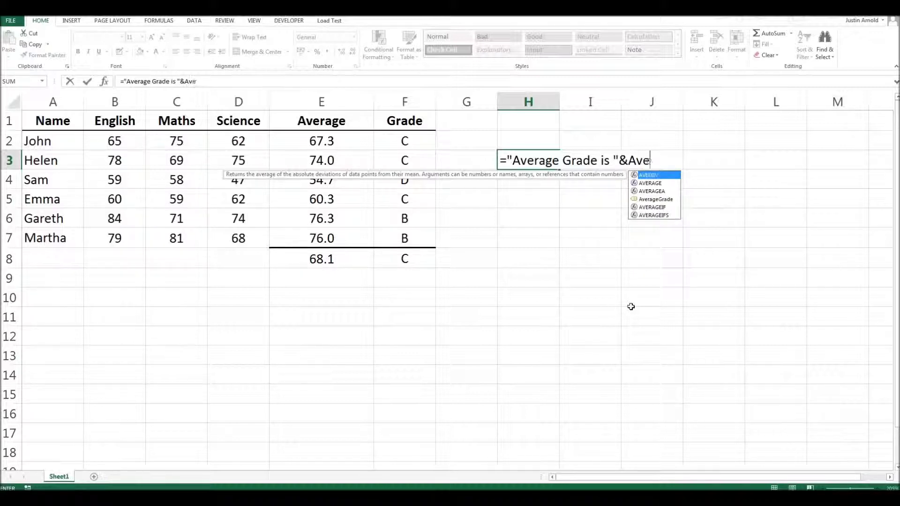
{"action": "type", "text": "rageGrade"}
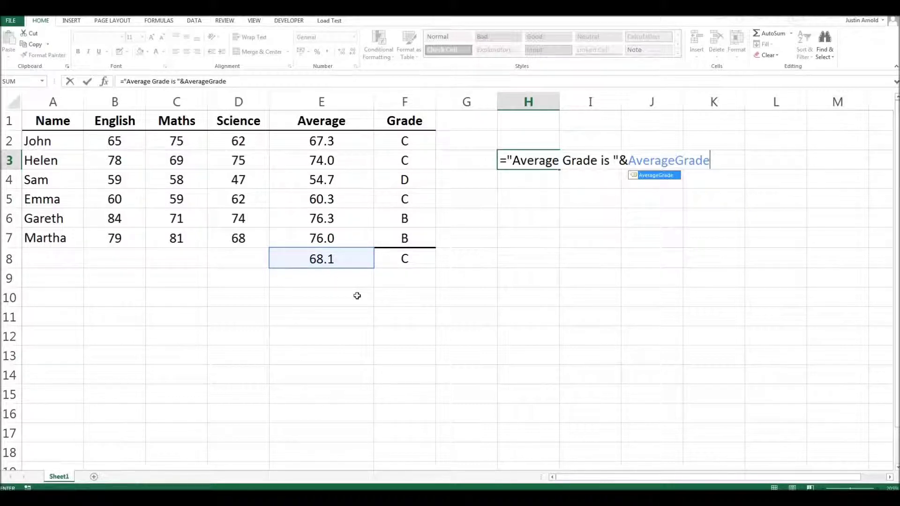
{"action": "key", "text": "Return"}
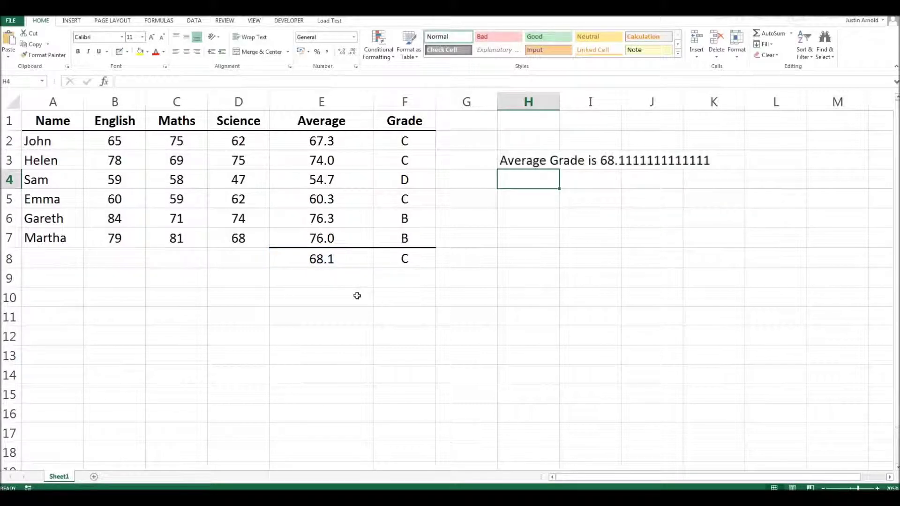
{"action": "left_click", "coordinate": [631, 239]}
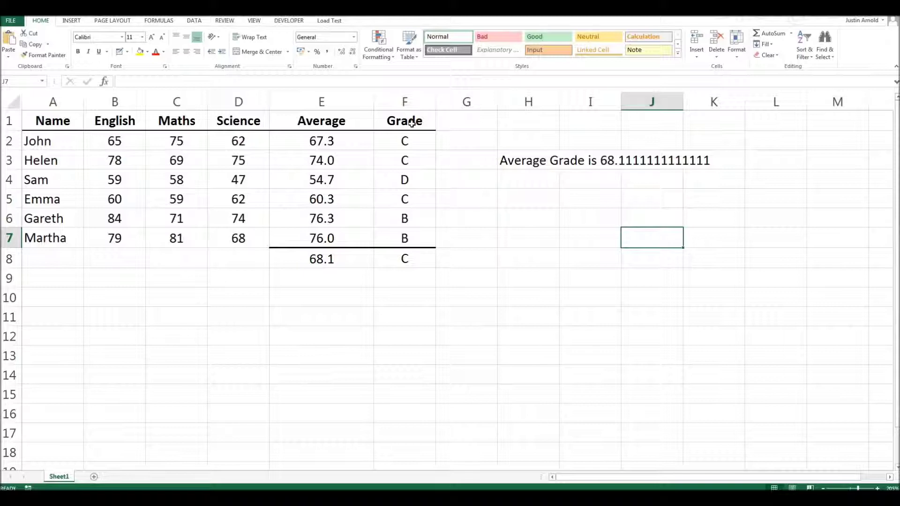
Name the overall grade cell F8, showing C, AverageMark via the Name Box.
{"action": "left_click", "coordinate": [416, 255]}
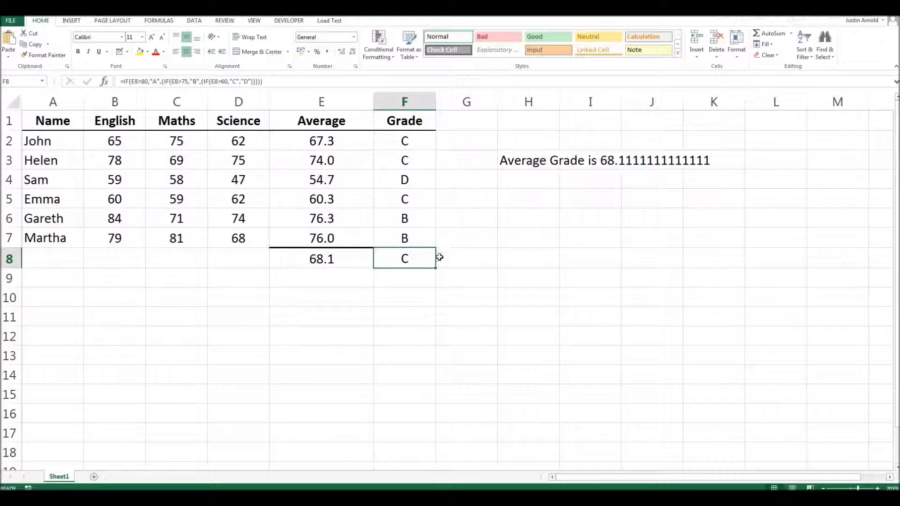
{"action": "left_click", "coordinate": [315, 259]}
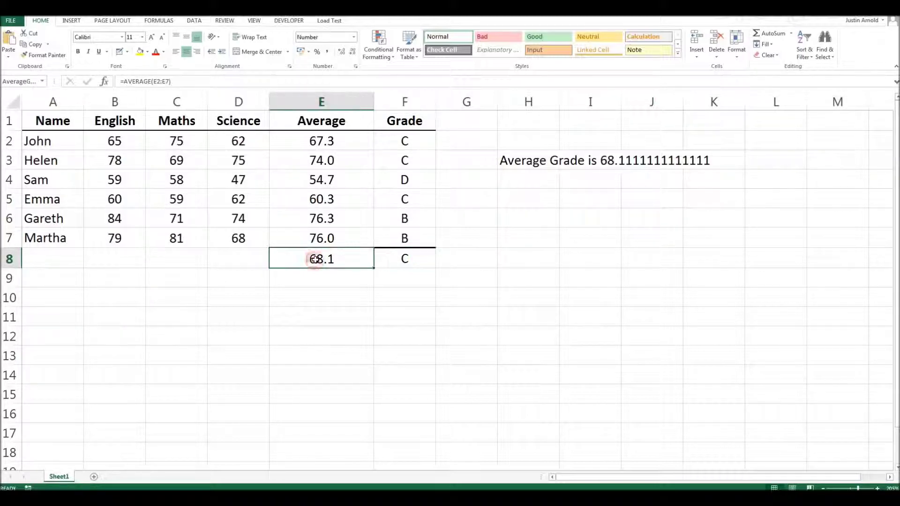
{"action": "left_click", "coordinate": [395, 257]}
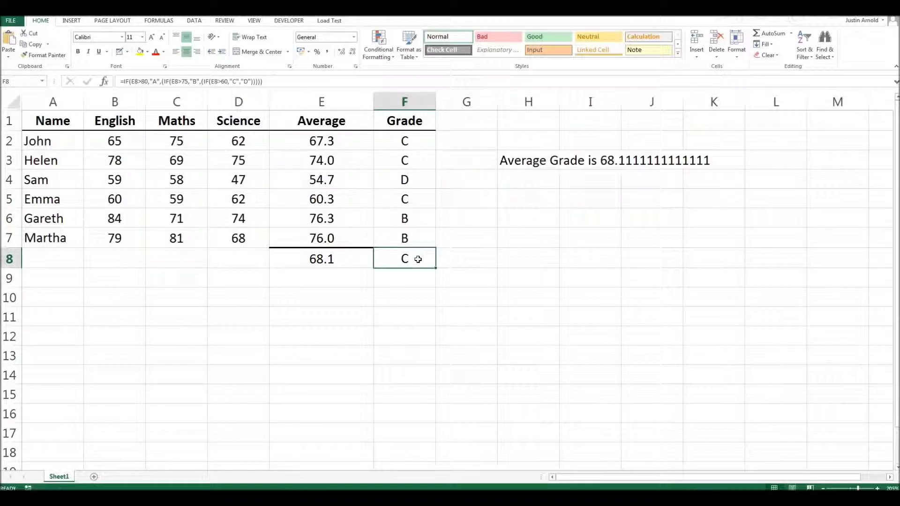
{"action": "left_click", "coordinate": [411, 277]}
{"action": "left_click", "coordinate": [407, 258]}
{"action": "left_click", "coordinate": [405, 260]}
{"action": "left_click", "coordinate": [22, 81]}
{"action": "key", "text": "BackSpace"}
{"action": "type", "text": "Averag"}
{"action": "type", "text": "eMark"}
{"action": "key", "text": "Return"}
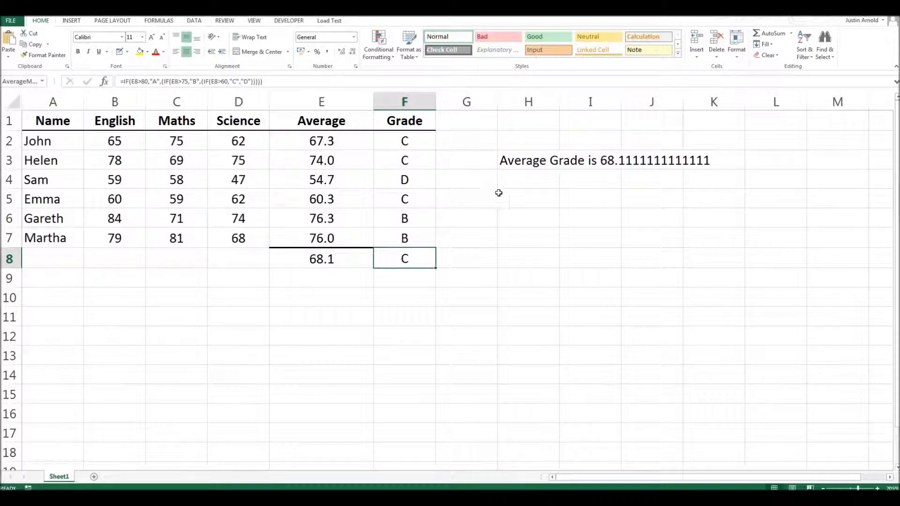
Enter =AverageMark in H4 so it displays the overall grade C.
{"action": "left_click", "coordinate": [512, 182]}
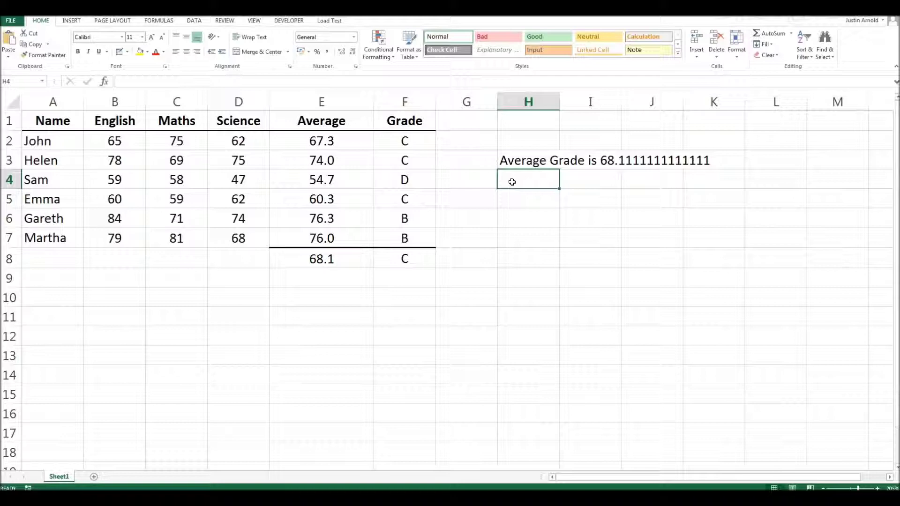
{"action": "type", "text": "=A"}
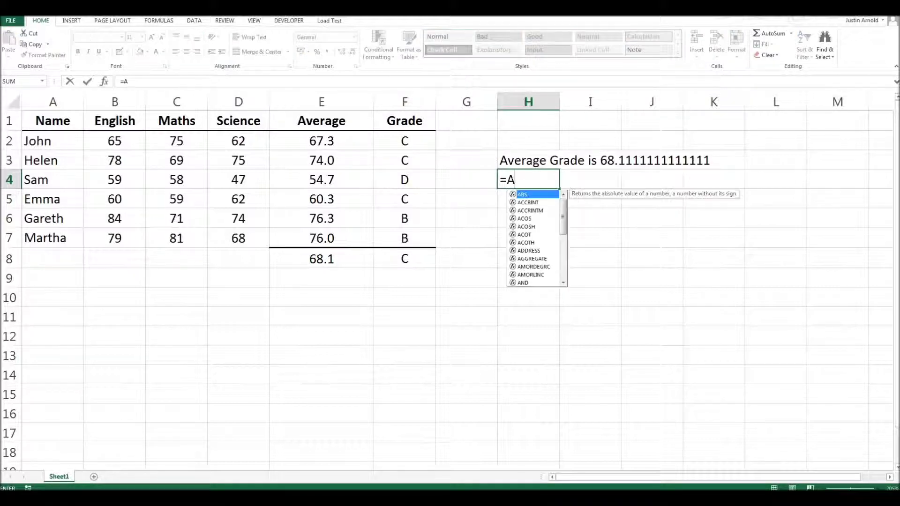
{"action": "type", "text": "verageMark"}
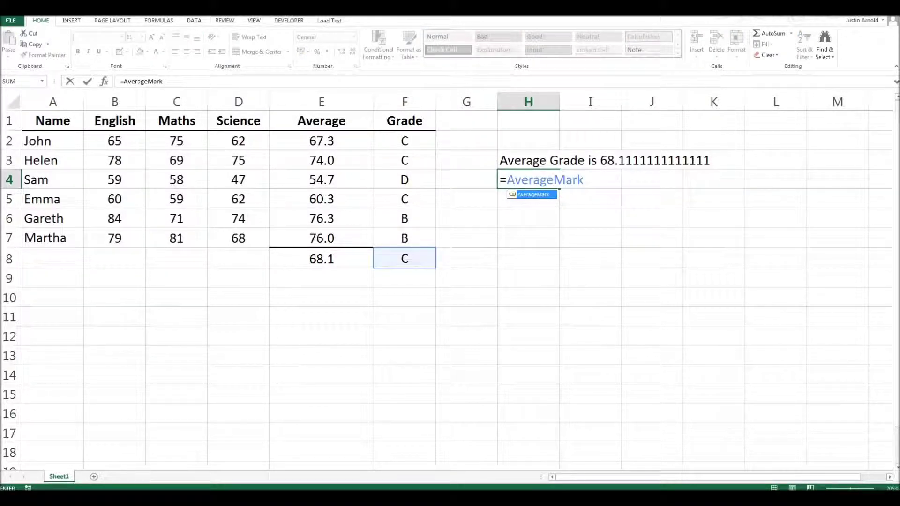
{"action": "key", "text": "Return"}
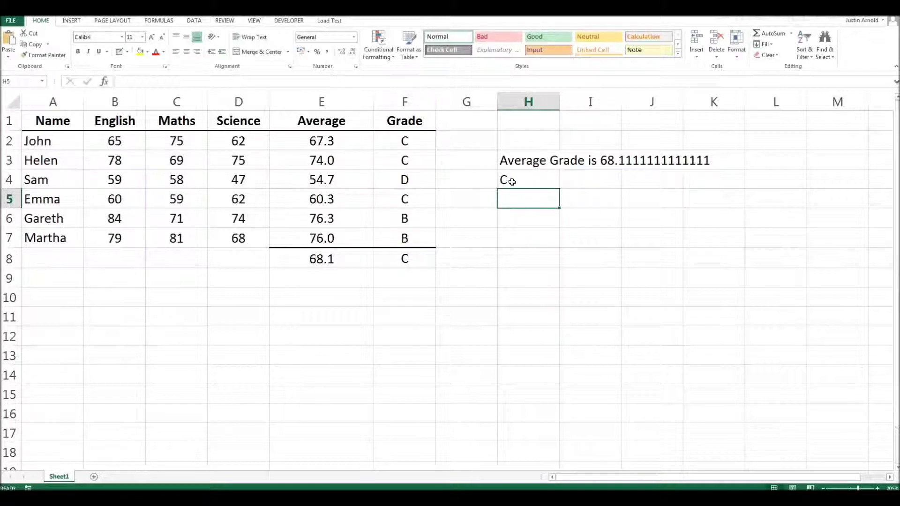
{"action": "left_click", "coordinate": [522, 217]}
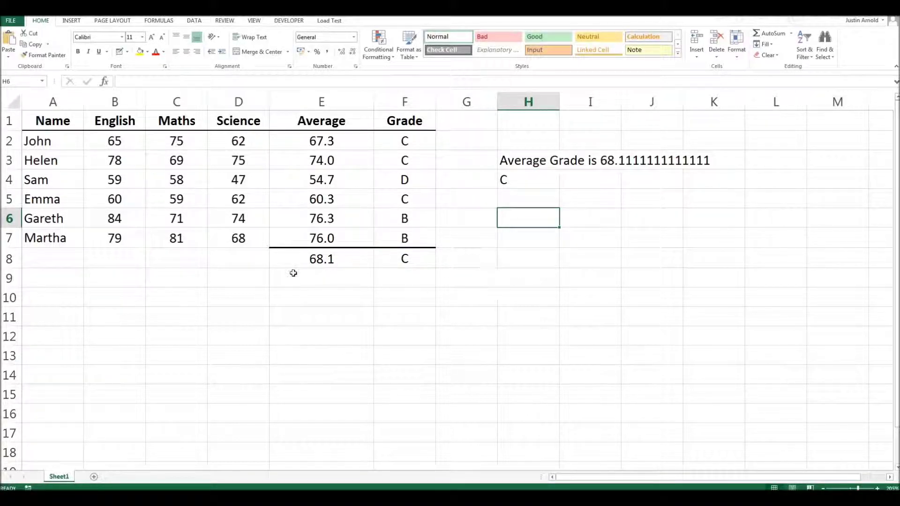
Check the formulas in E8 and F8, then select the grades F2:F7.
{"action": "left_click", "coordinate": [332, 259]}
{"action": "left_click", "coordinate": [387, 259]}
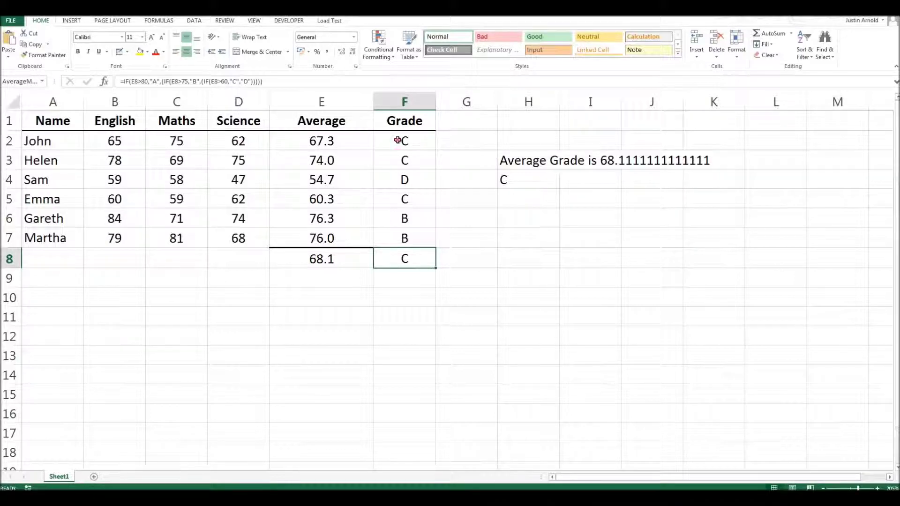
{"action": "left_click_drag", "start_coordinate": [398, 141], "coordinate": [406, 240]}
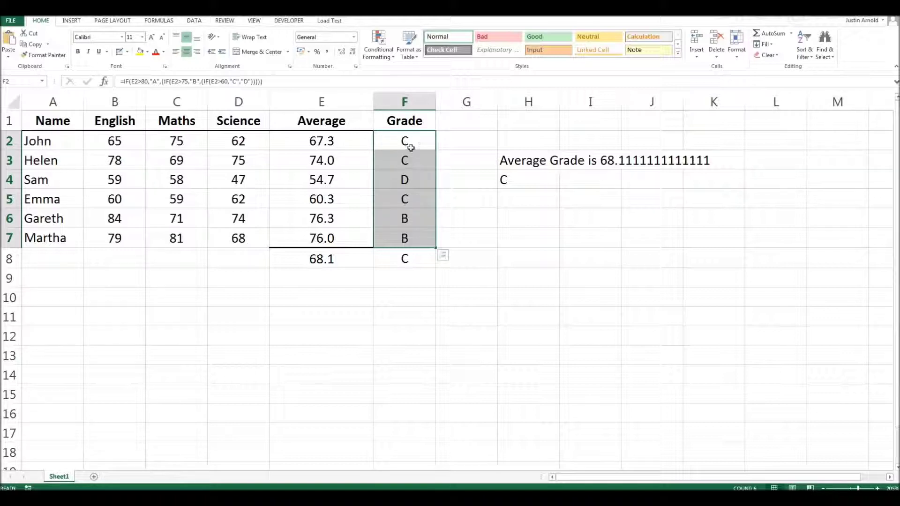
Name the selected letter grades F2:F7 'Grades' via the Name Box.
{"action": "left_click", "coordinate": [23, 82]}
{"action": "type", "text": "Grades"}
{"action": "key", "text": "Return"}
{"action": "left_click", "coordinate": [389, 297]}
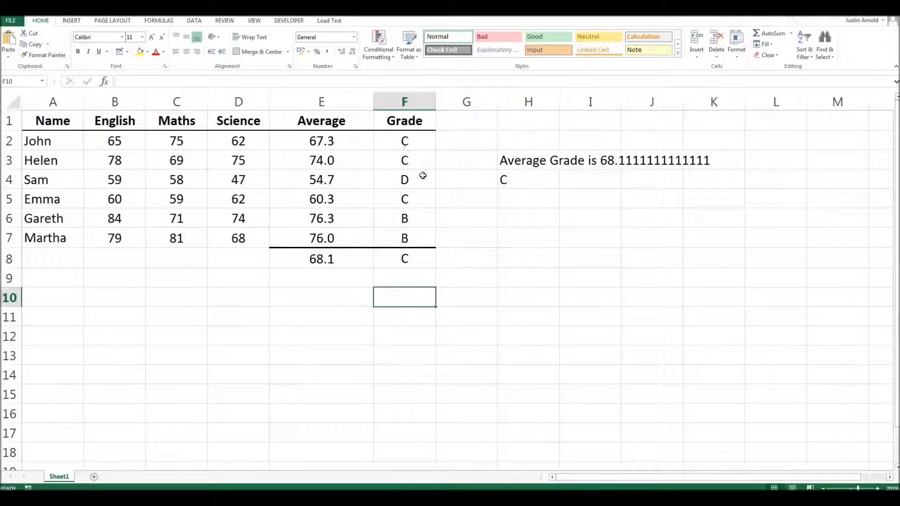
{"action": "left_click", "coordinate": [520, 196]}
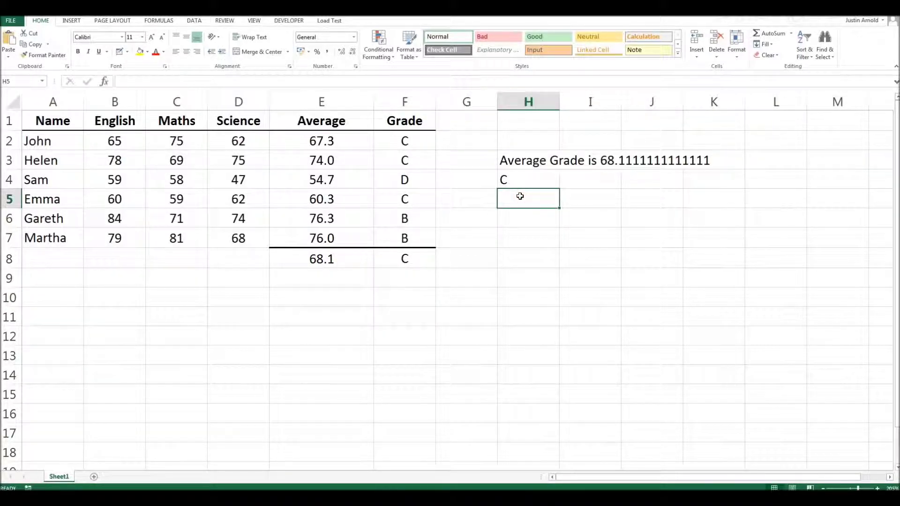